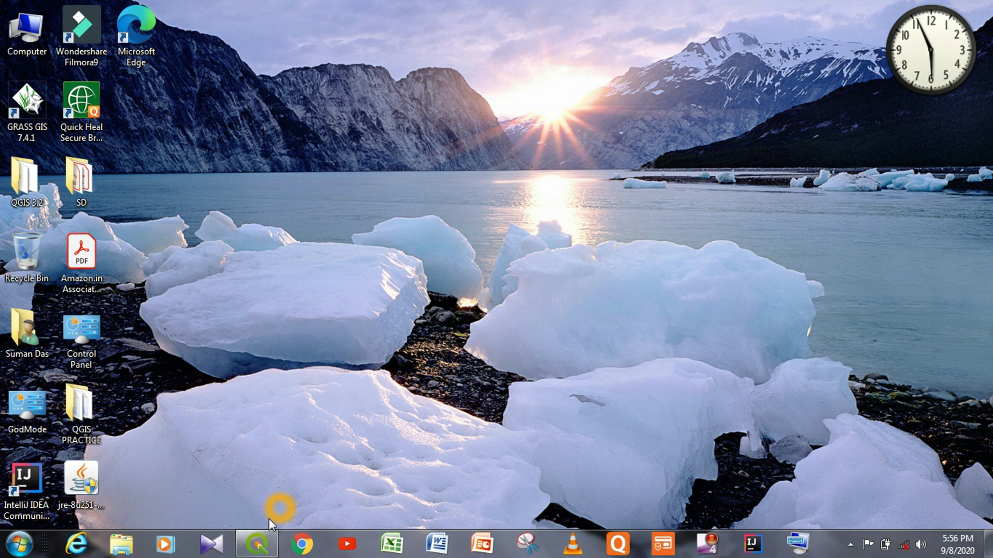
- Restore the minimized QGIS window from the taskbar
left_click(257, 543)
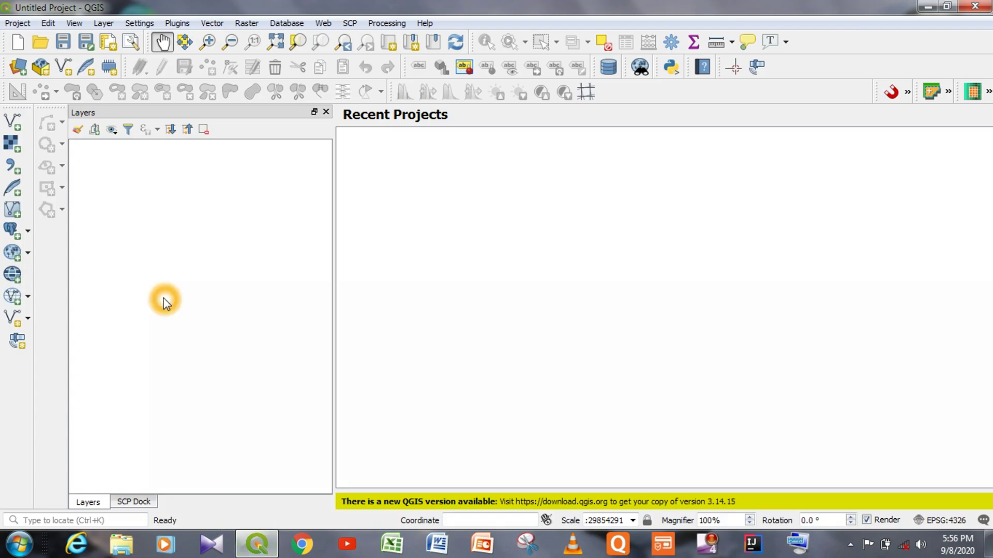
- Add cooch_behar_NEW.tiff to the project as a raster layer
left_click(105, 25)
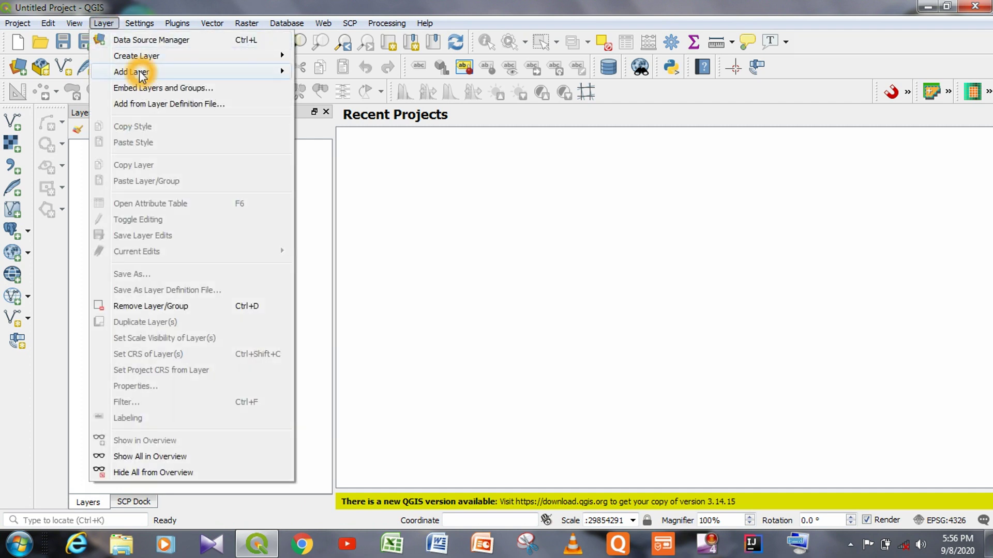
mouse_move(155, 73)
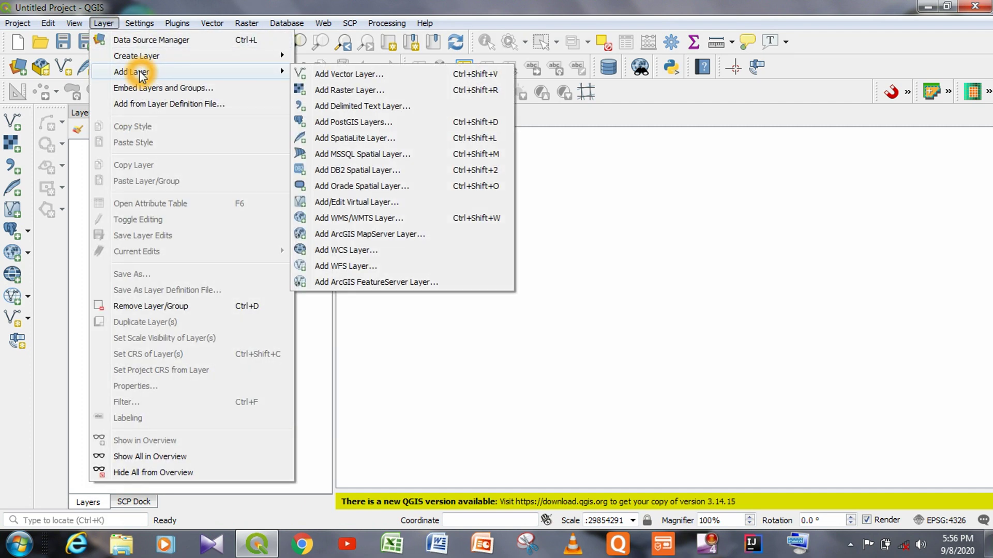
left_click(340, 94)
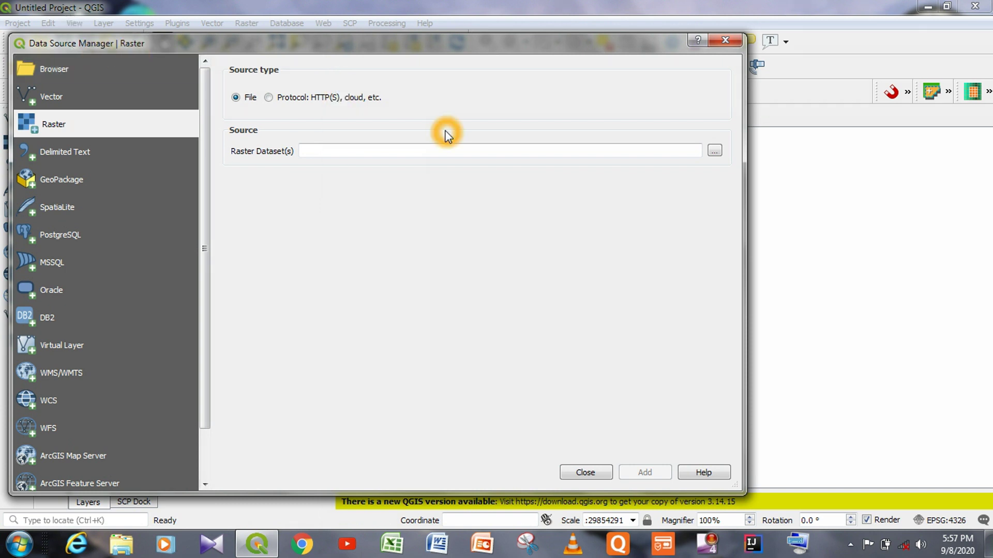
left_click(714, 153)
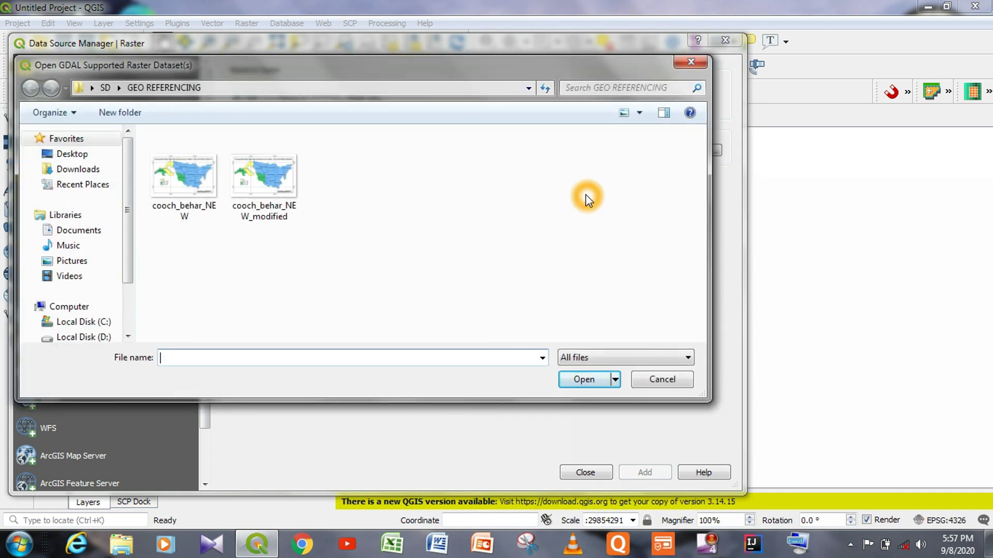
left_click(184, 178)
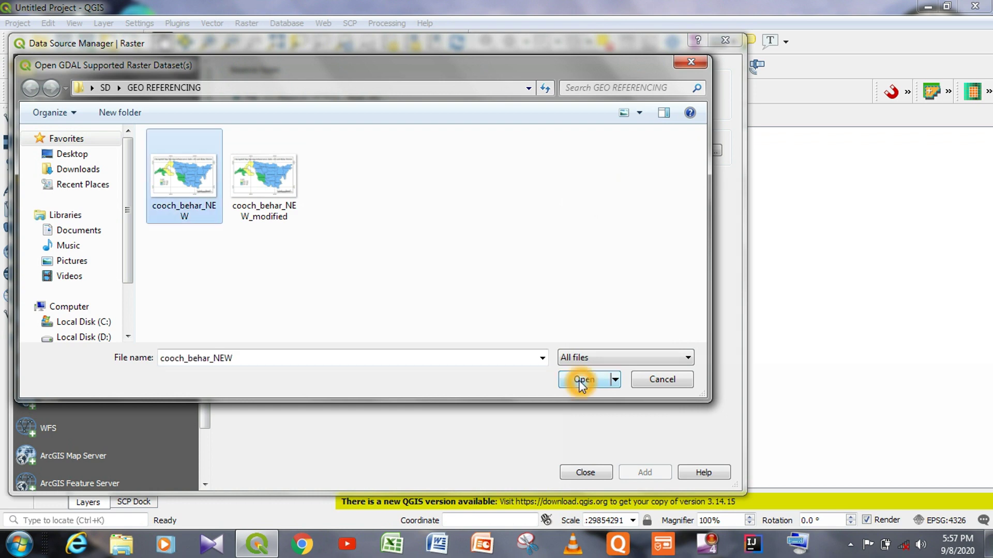
left_click(582, 381)
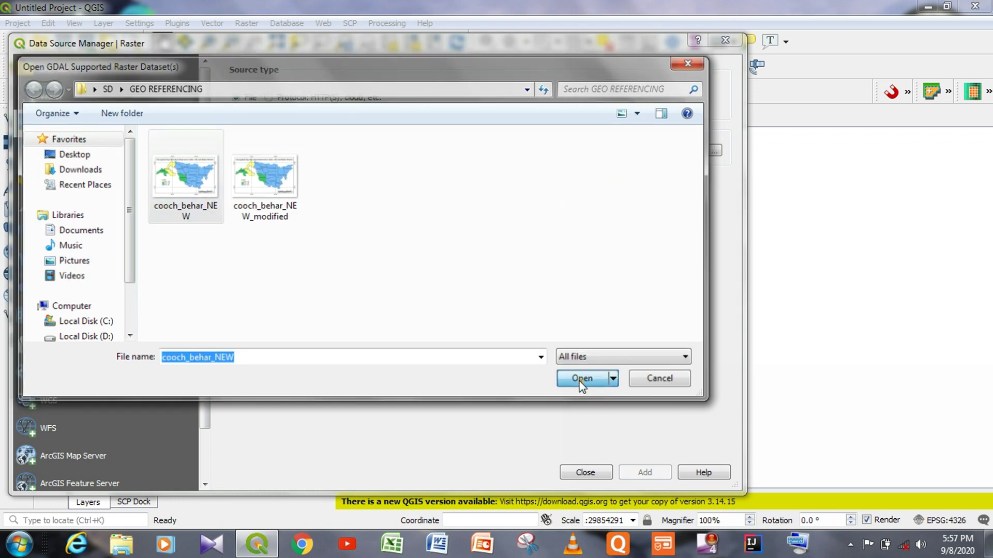
left_click(647, 474)
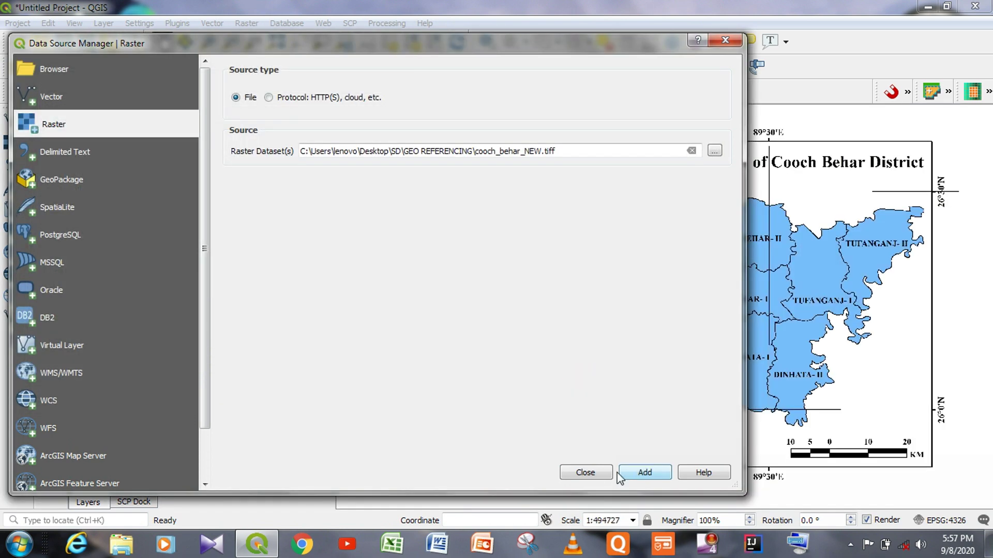
left_click(586, 472)
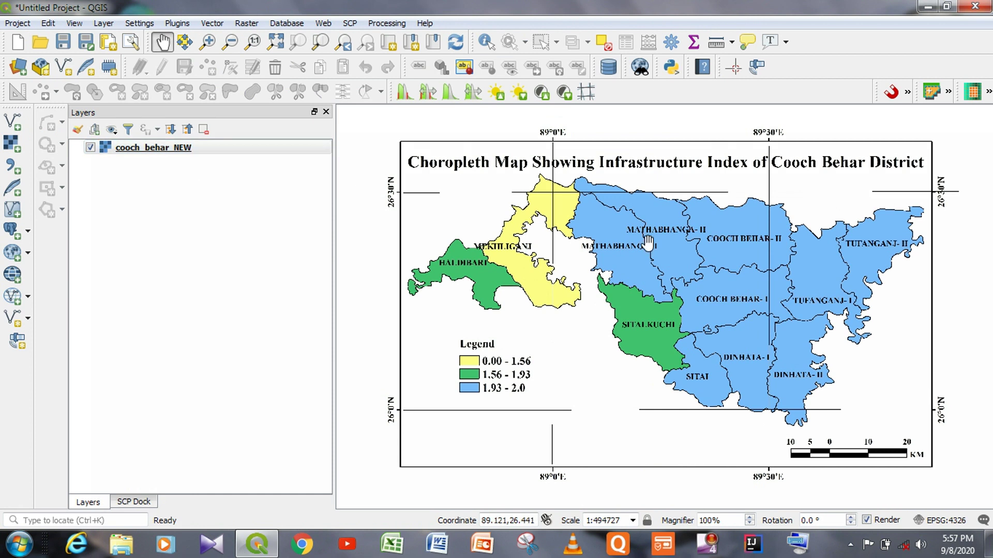
- Launch the Georeferencer from the Raster menu
left_click(657, 195)
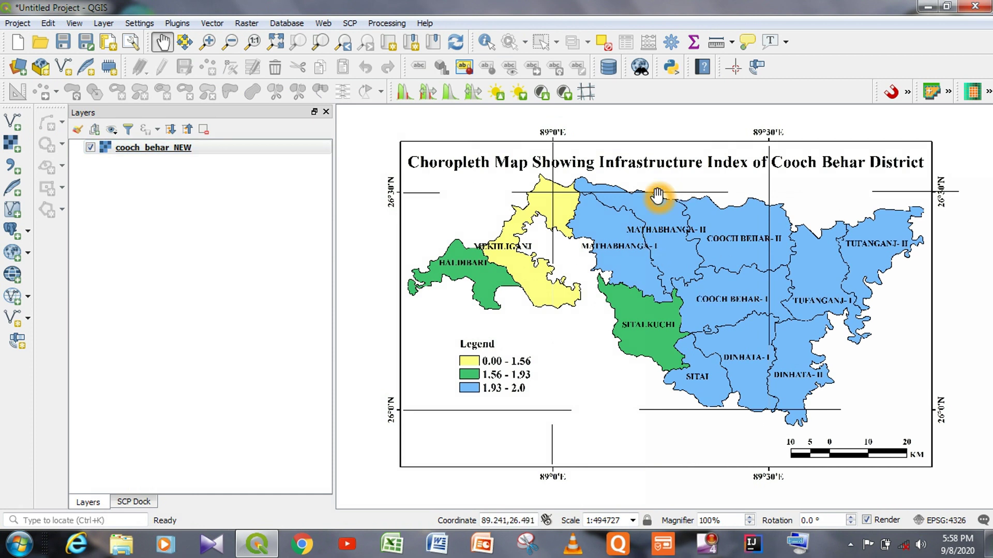
left_click(577, 209)
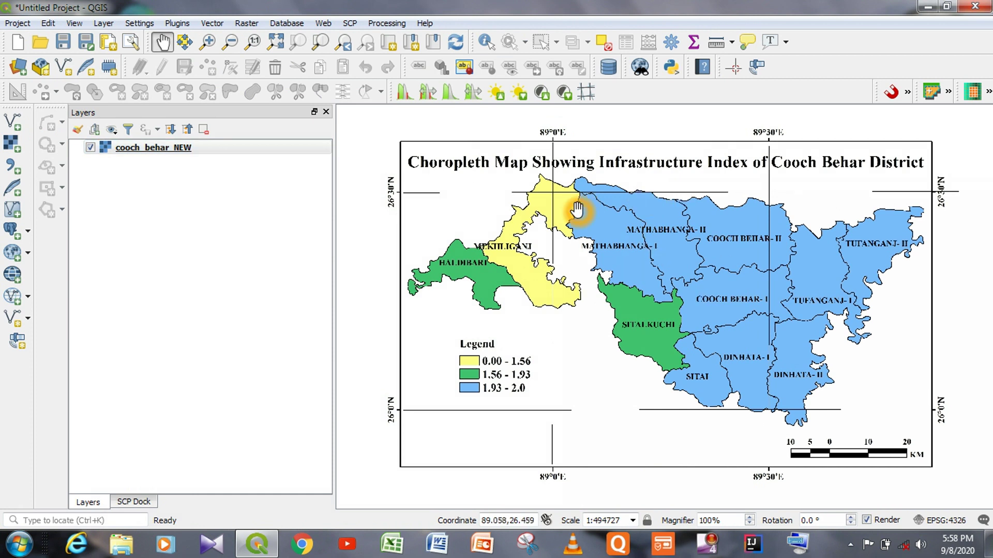
left_click(664, 197)
left_click(663, 197)
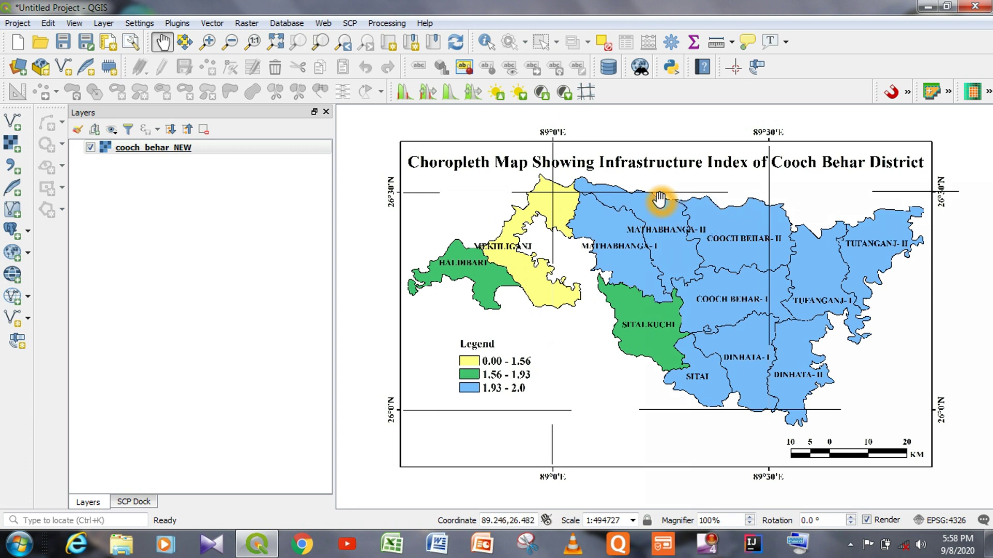
left_click(246, 23)
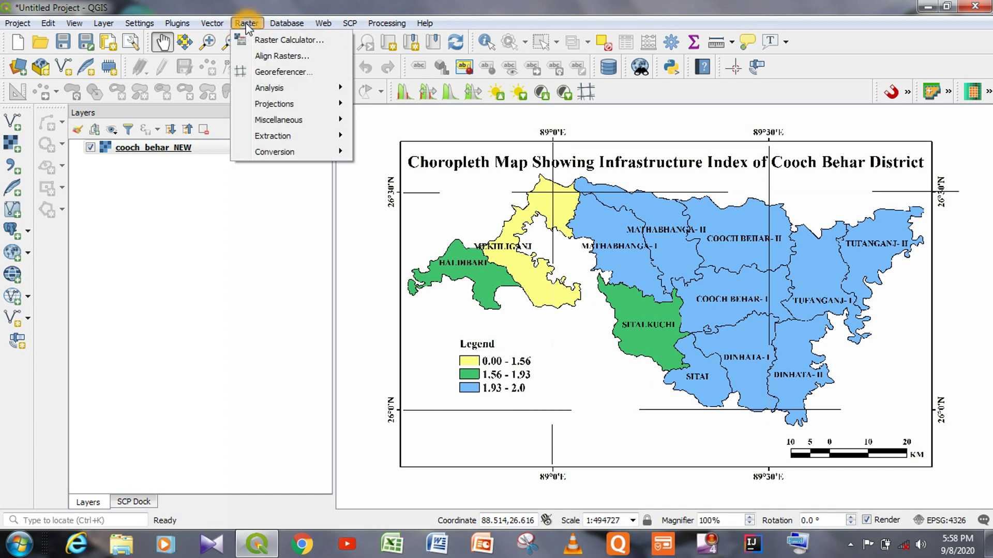
left_click(273, 72)
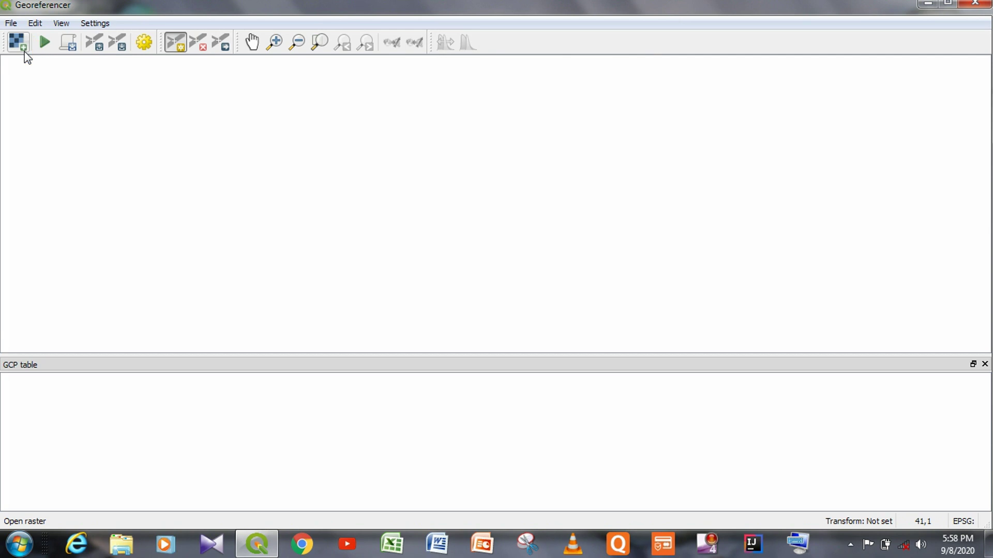
- Load the cooch_behar_NEW scan from the GEO REFERENCING folder into the Georeferencer
left_click(20, 47)
left_click(20, 45)
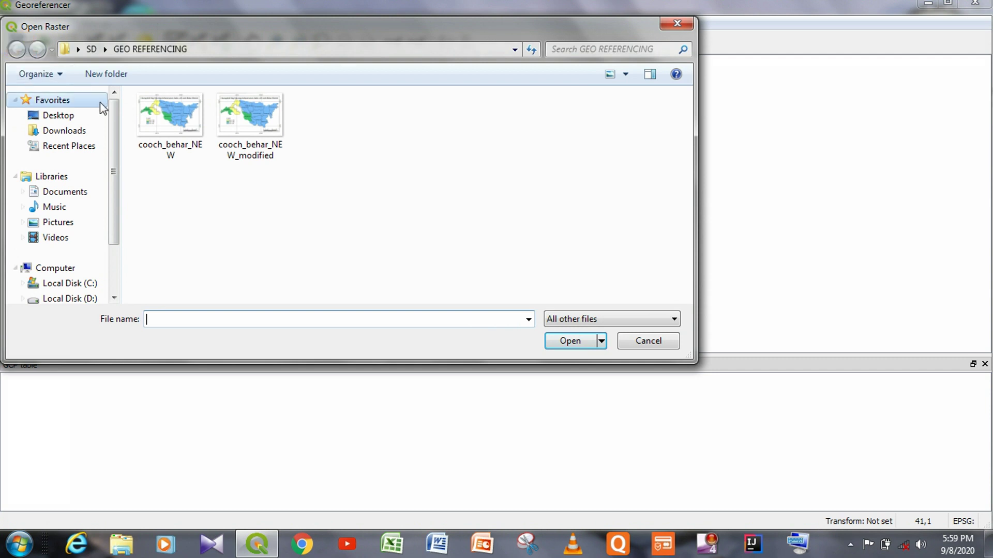
left_click(165, 124)
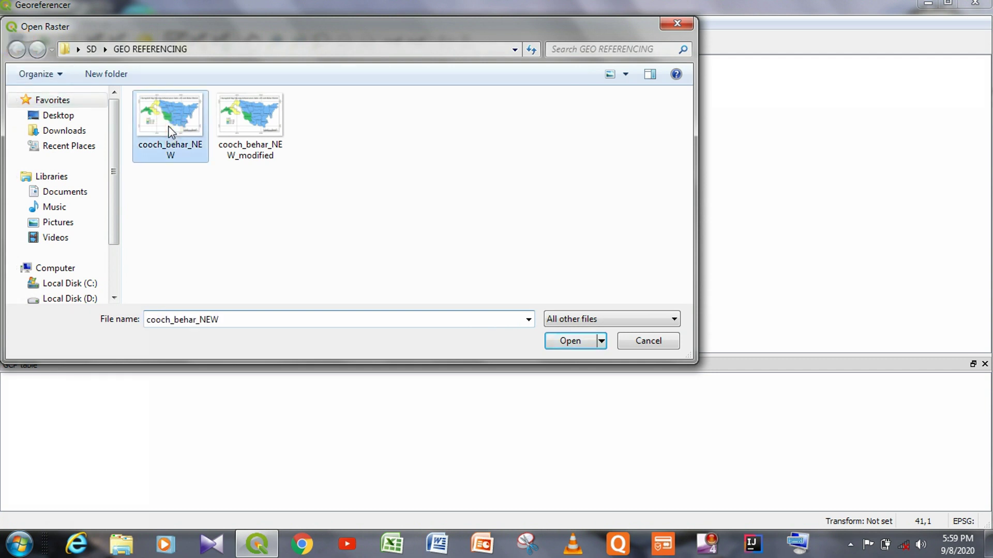
left_click(586, 345)
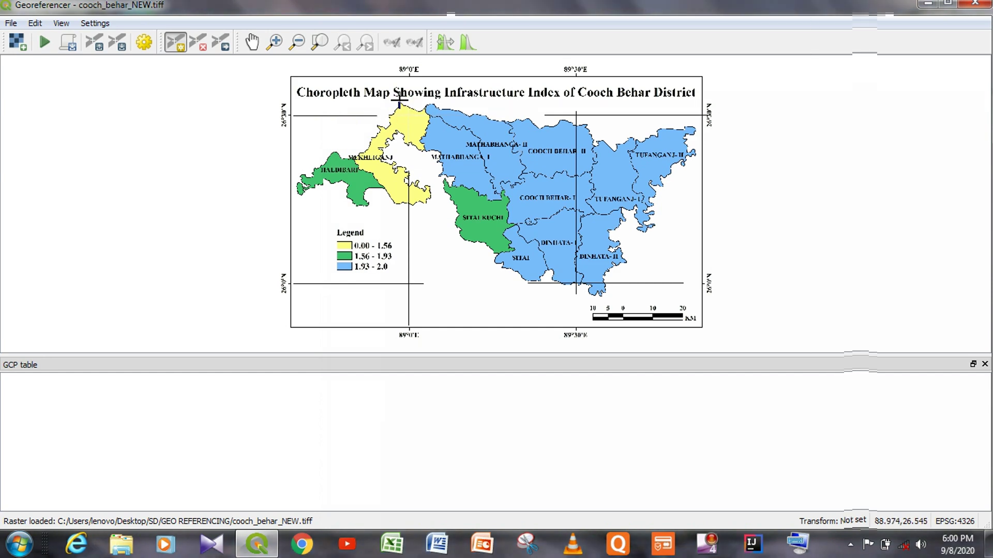
- Zoom in and place a control point at the scan's 89°0'E / 26°30'N graticule crossing
scroll(408, 105, "up", 1)
scroll(409, 105, "up", 1)
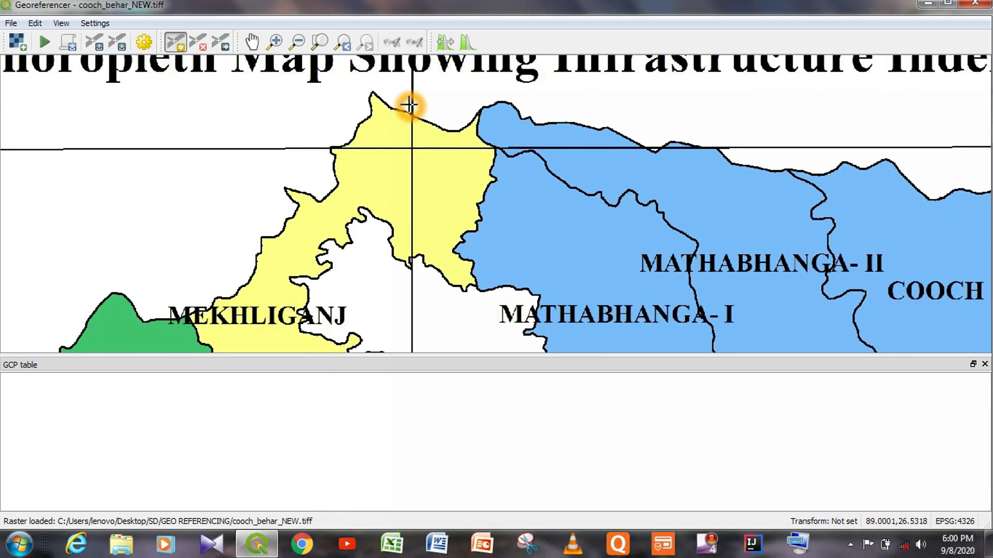
scroll(406, 100, "up", 1)
scroll(416, 205, "up", 1)
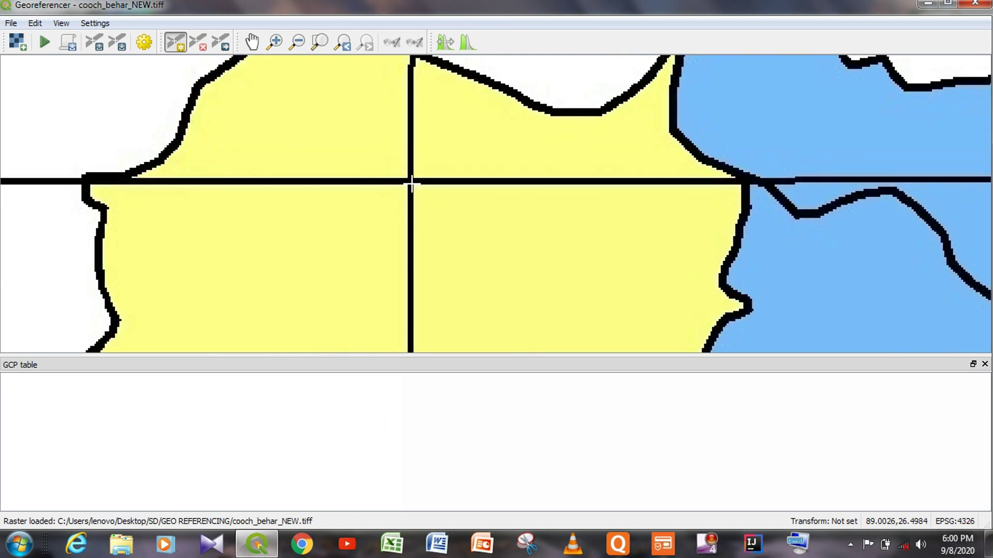
left_click(410, 182)
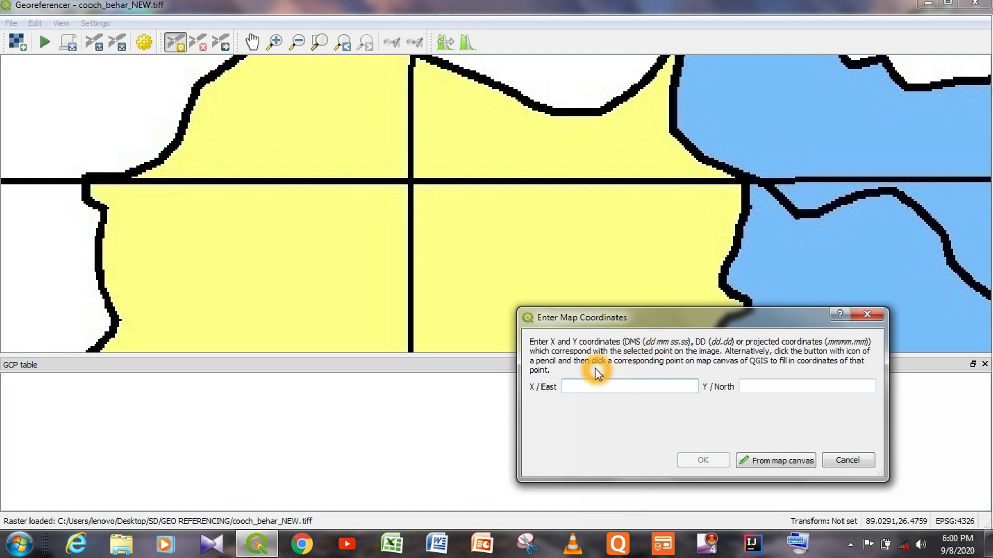
left_click(582, 381)
- Match the point on the main map canvas, giving coordinates 89.0021, 26.4991, and confirm
left_click(768, 461)
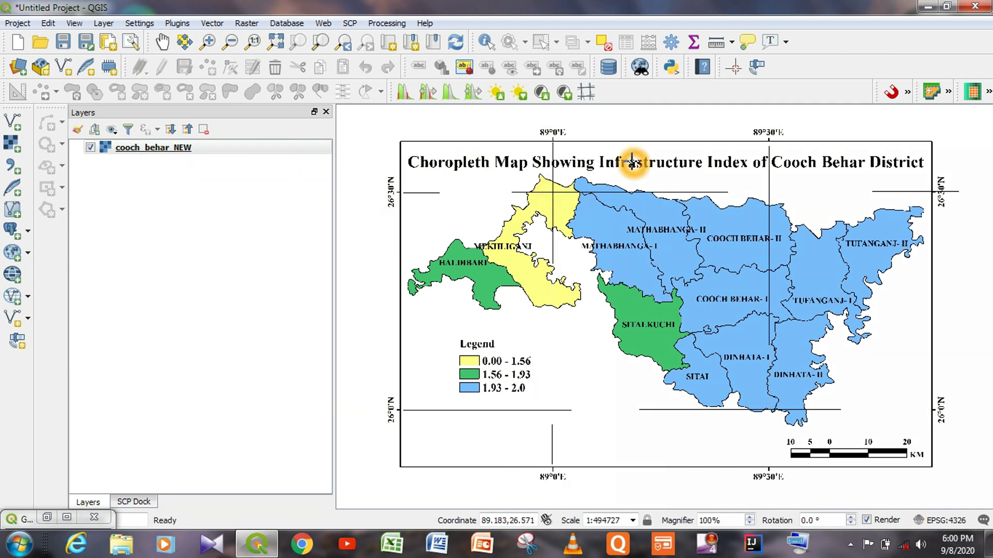
scroll(553, 187, "up", 2)
scroll(552, 187, "down", 1)
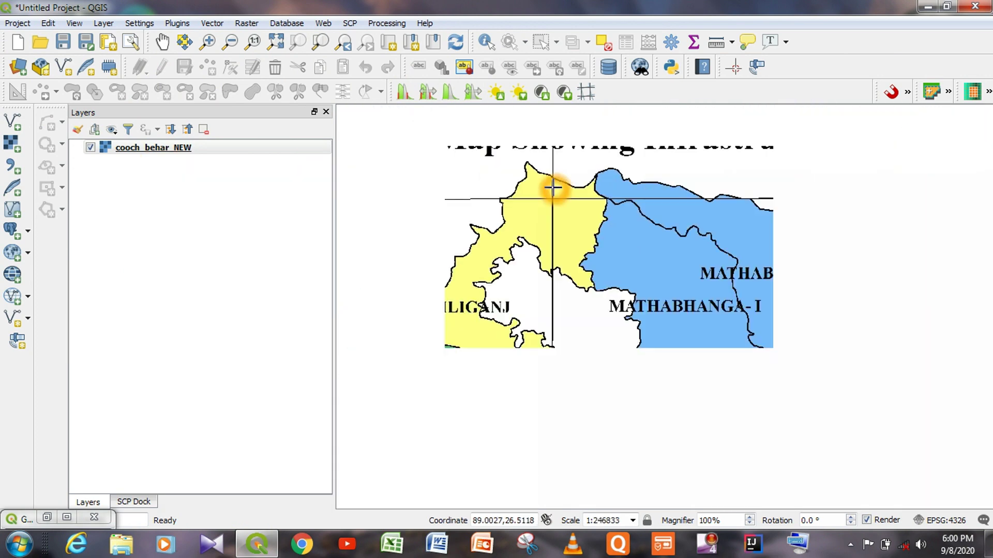
scroll(552, 196, "up", 1)
scroll(554, 195, "up", 1)
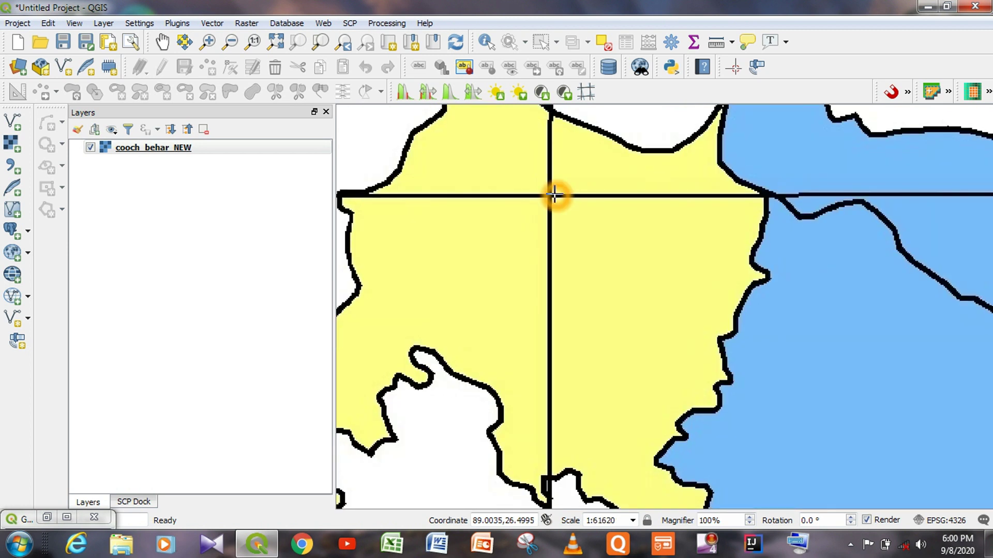
scroll(551, 195, "up", 3)
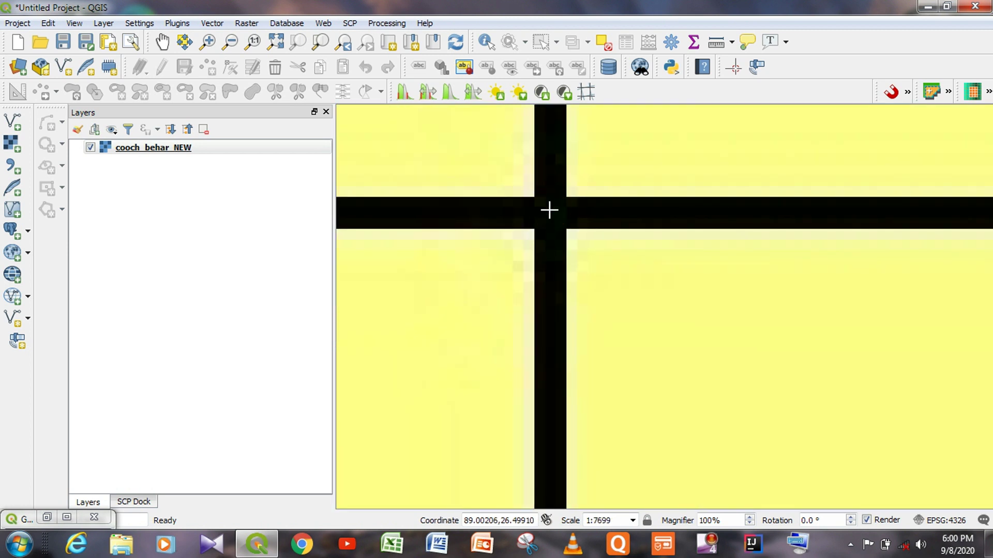
left_click(549, 212)
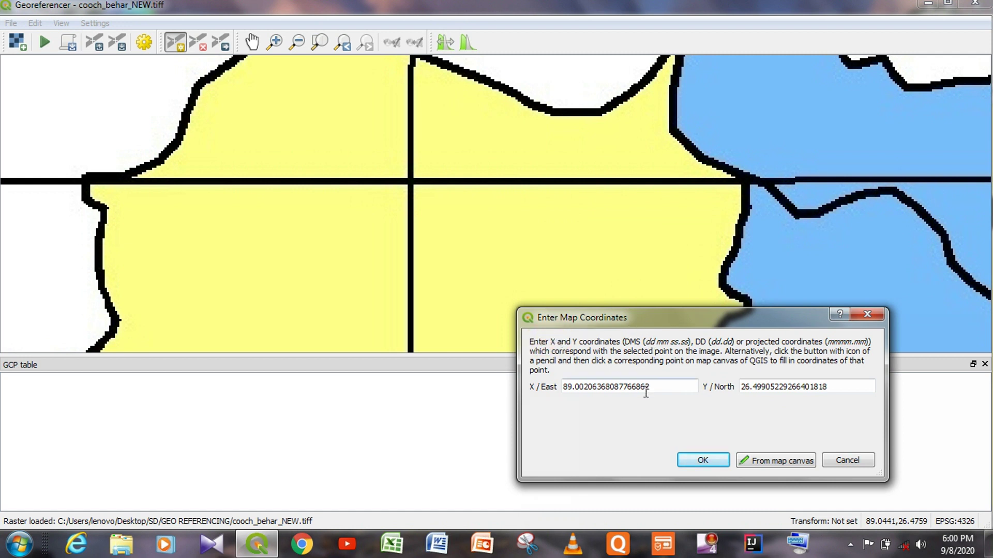
left_click(604, 394)
left_click(719, 463)
left_click(545, 180)
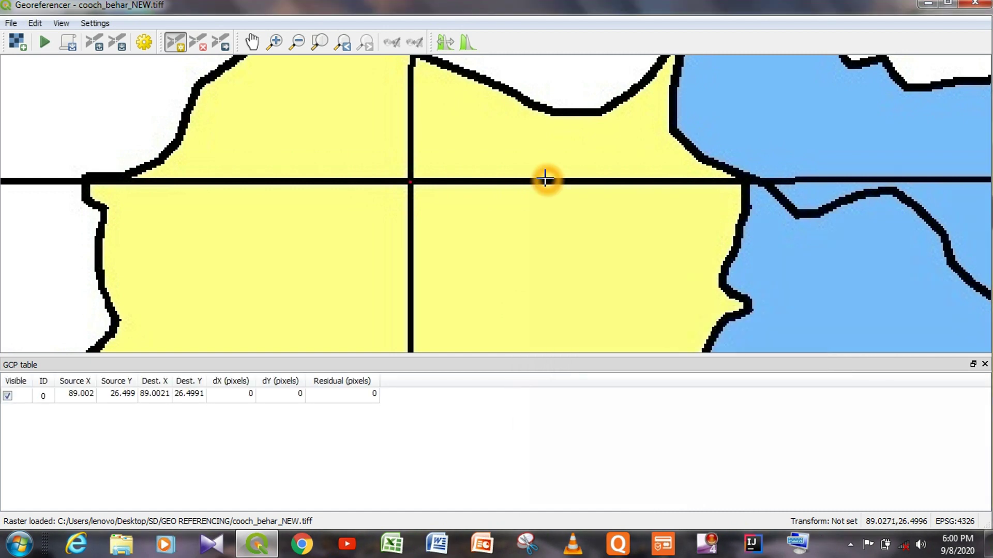
- Place a second control point at the scan's 89°30'E / 26°30'N graticule crossing
scroll(544, 180, "down", 5)
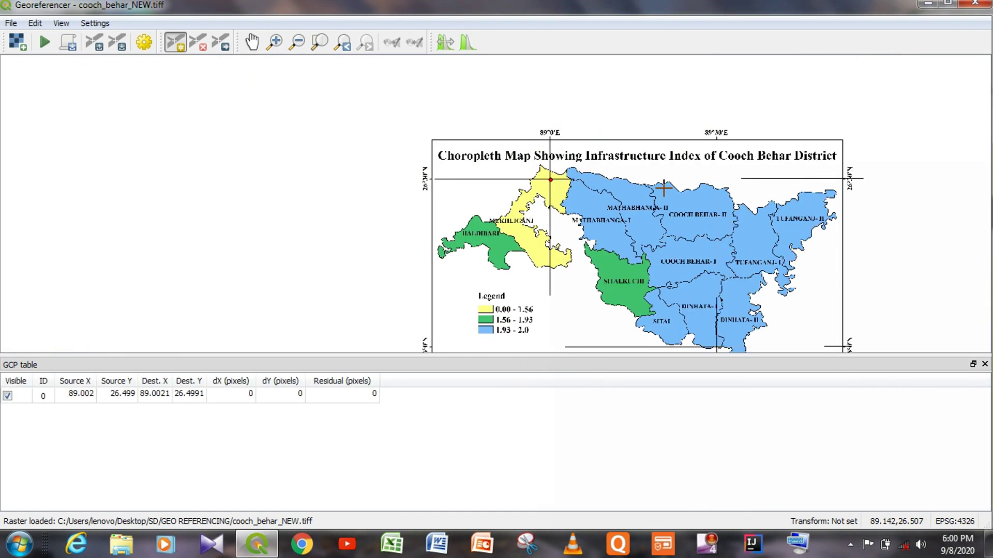
scroll(751, 194, "up", 1)
scroll(687, 146, "up", 1)
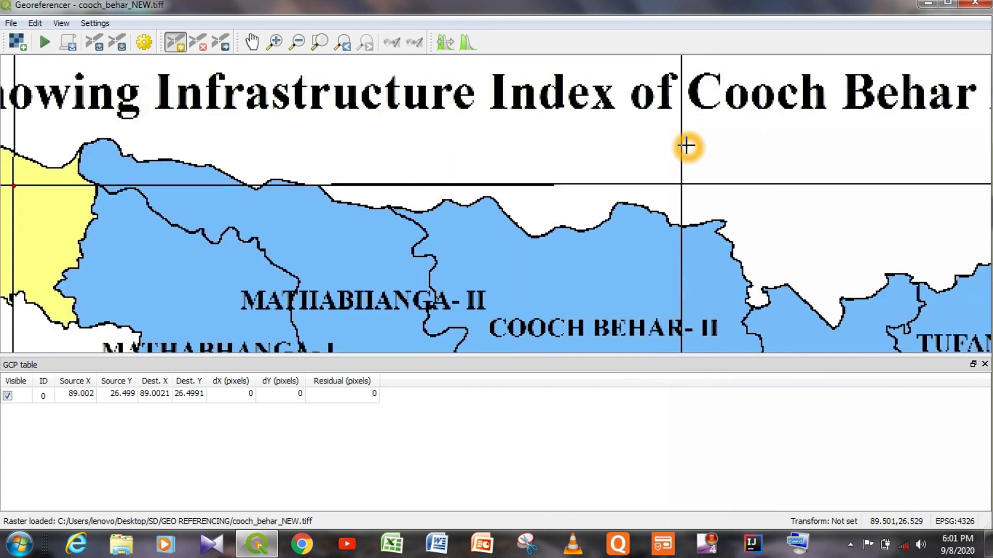
scroll(683, 161, "up", 1)
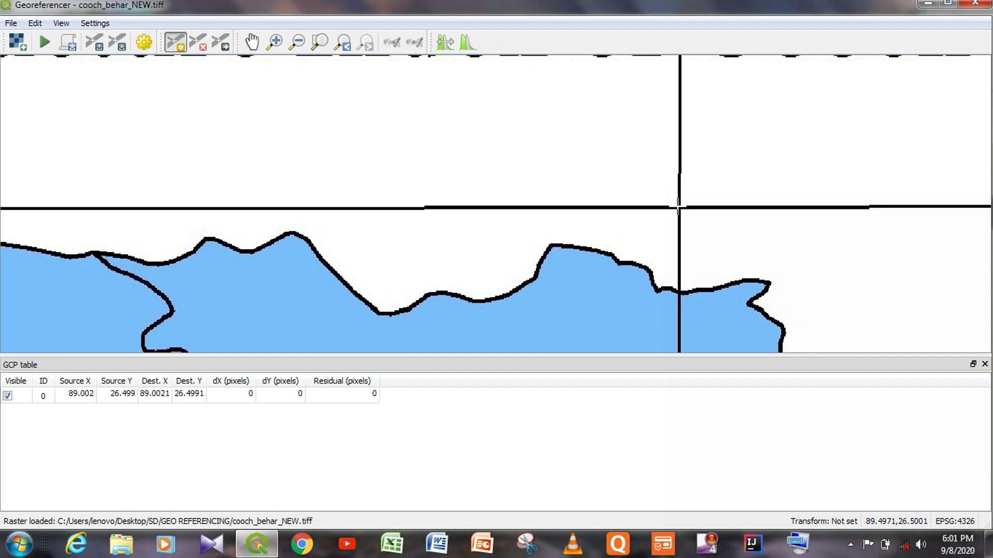
left_click(679, 208)
- Match it on the main map canvas to 89.4967, 26.5002 and confirm
left_click(765, 461)
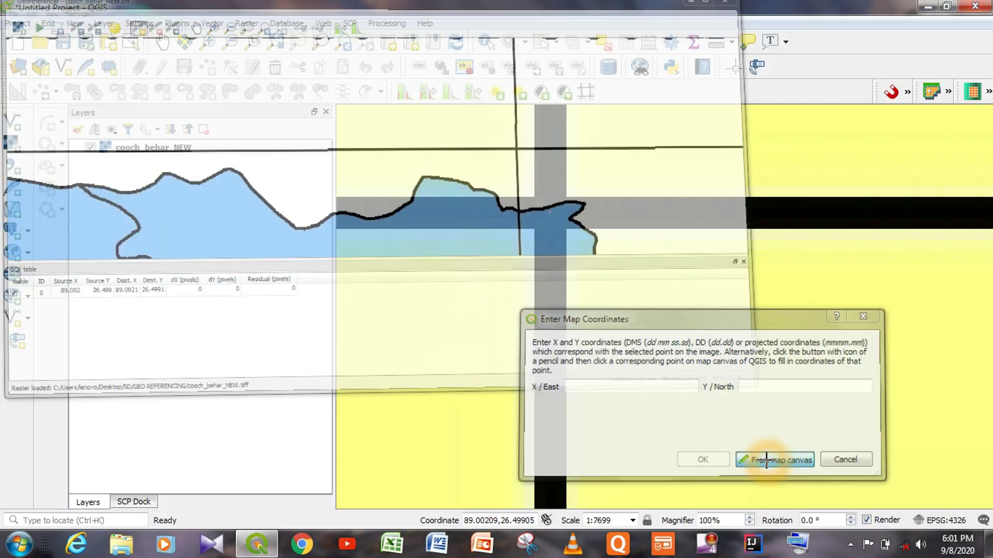
scroll(518, 223, "down", 3)
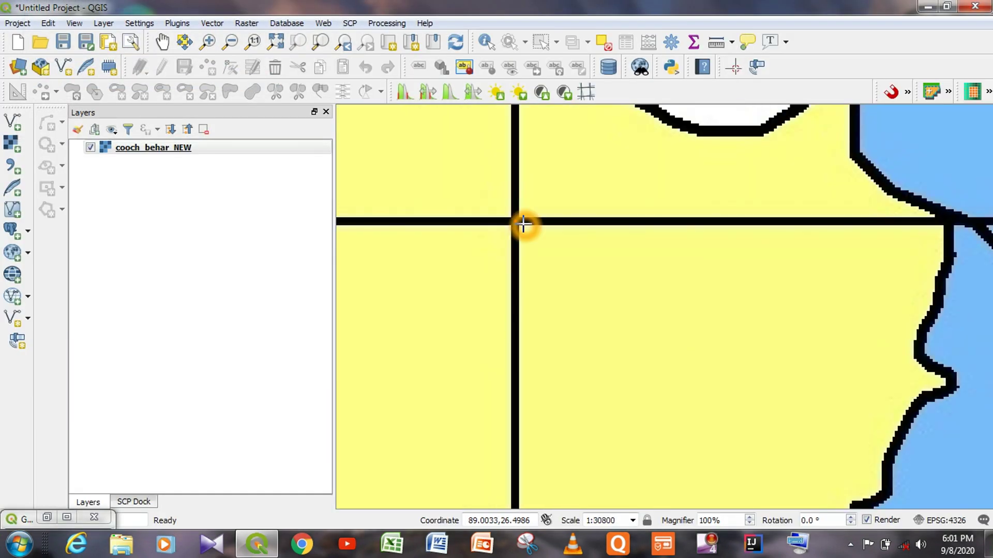
scroll(553, 229, "down", 4)
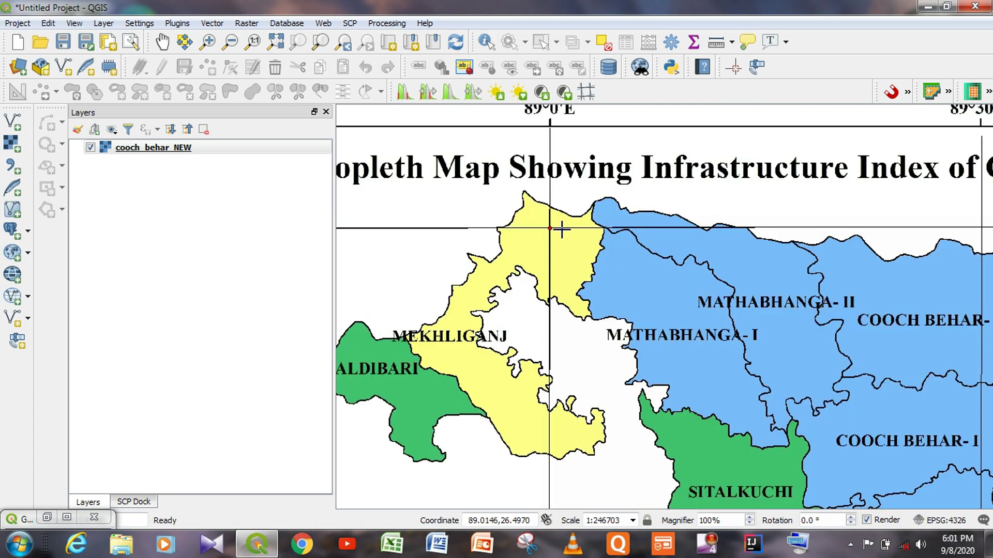
scroll(665, 224, "up", 3)
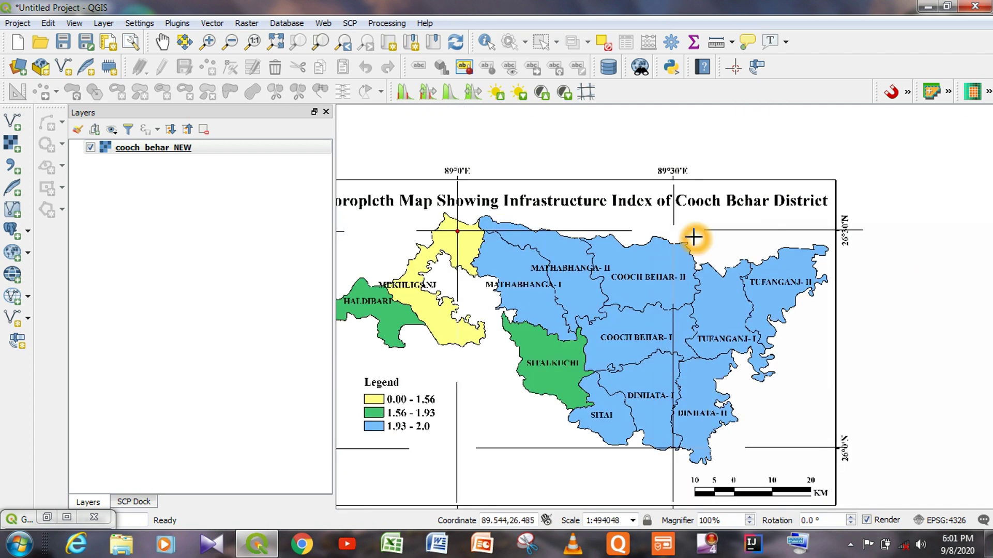
scroll(648, 221, "up", 3)
left_click(694, 285)
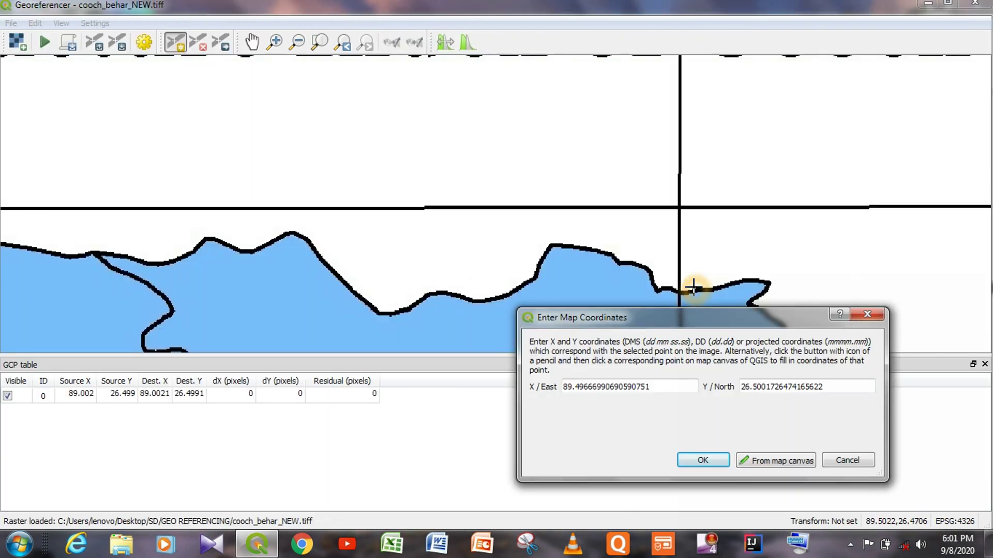
left_click(702, 466)
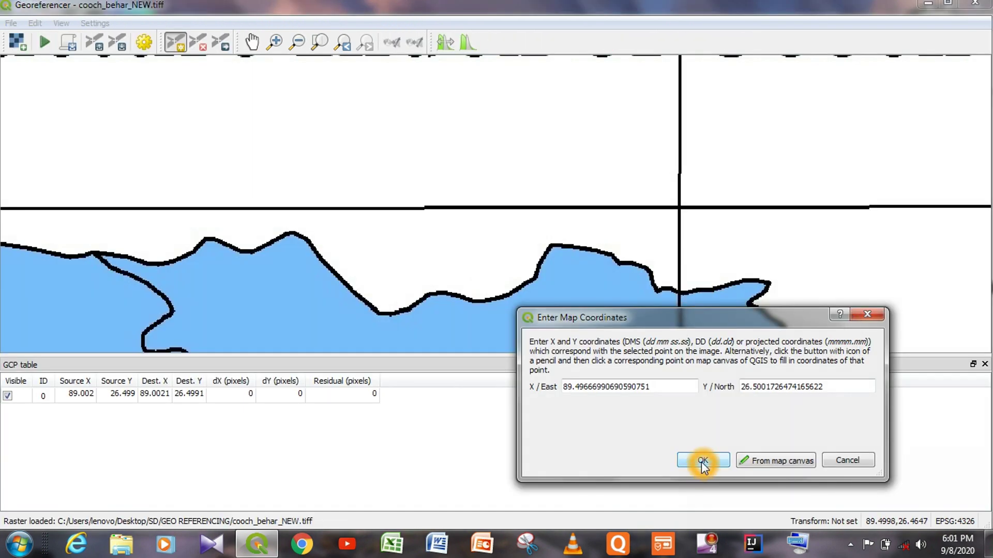
scroll(629, 139, "down", 6)
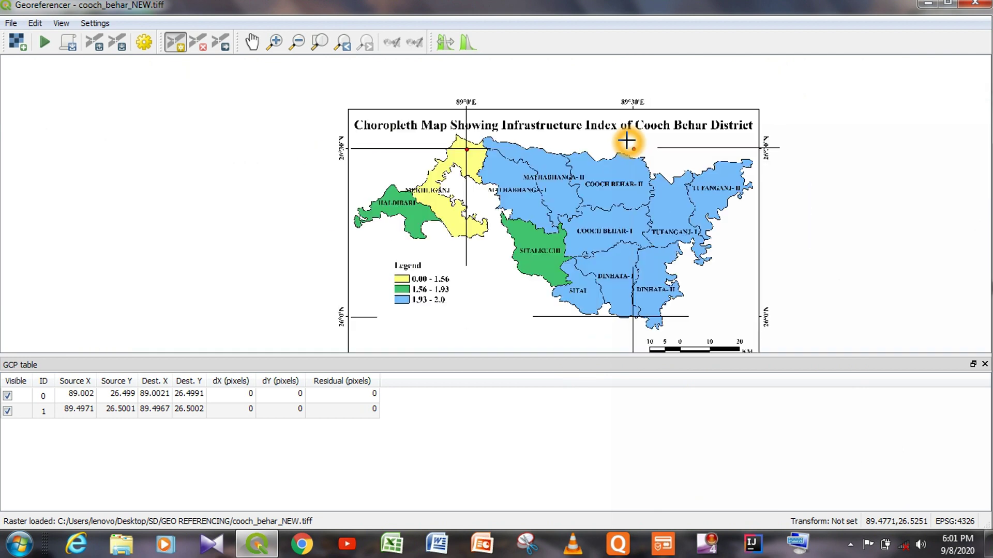
- Add a control point at the 89°30'E / 26°0'N crossing, matched on the canvas to 89.4961, 26.0013
scroll(628, 190, "up", 6)
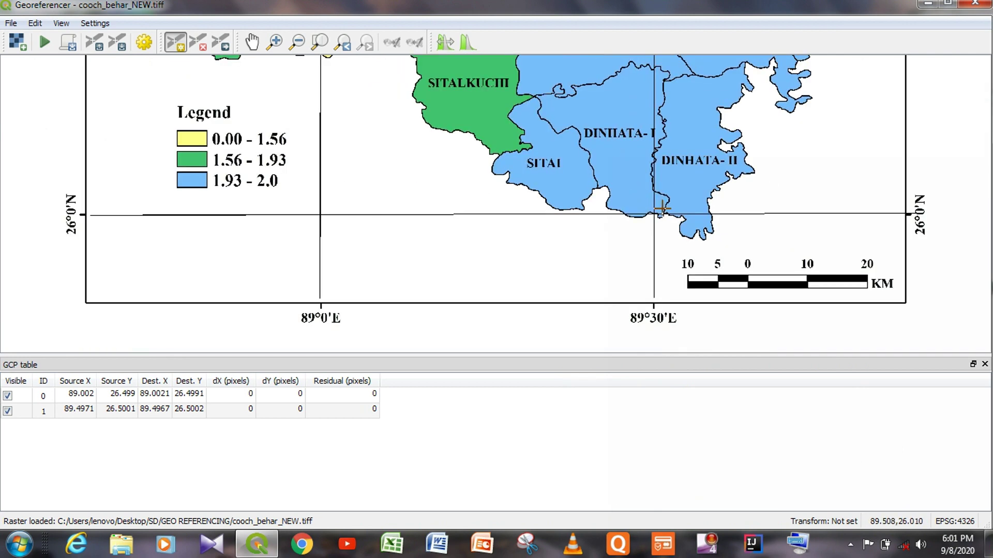
scroll(644, 221, "up", 2)
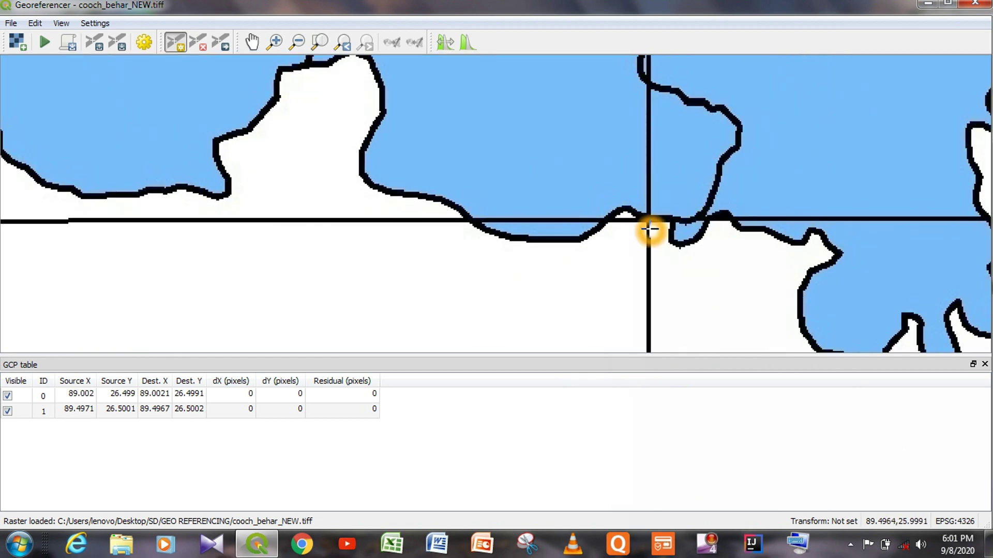
scroll(649, 223, "down", 1)
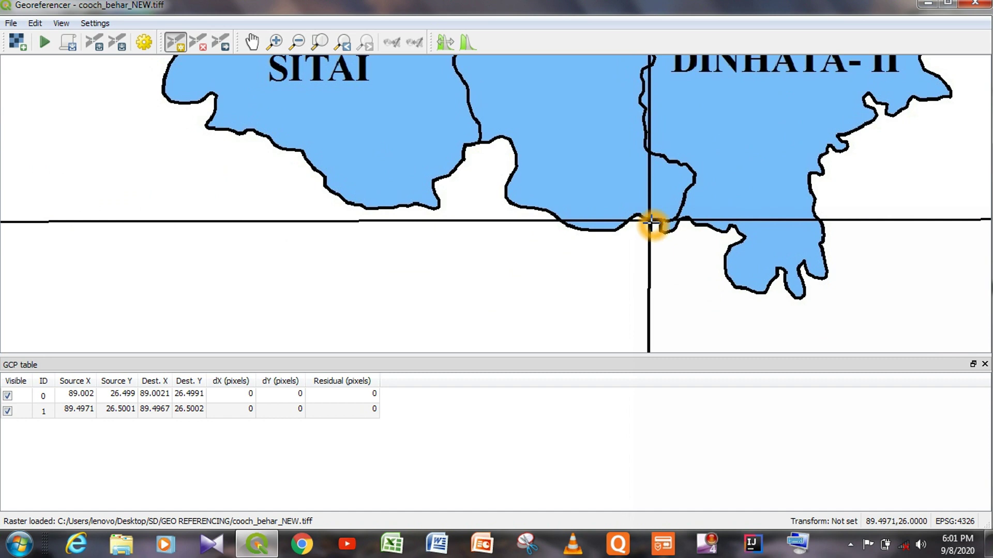
left_click(651, 224)
left_click(776, 455)
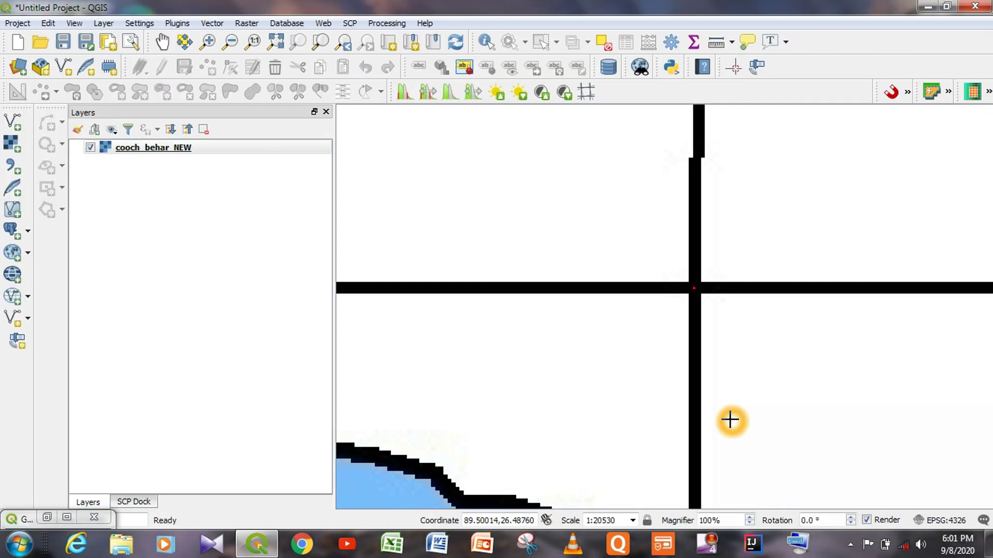
scroll(627, 359, "down", 6)
scroll(621, 362, "up", 3)
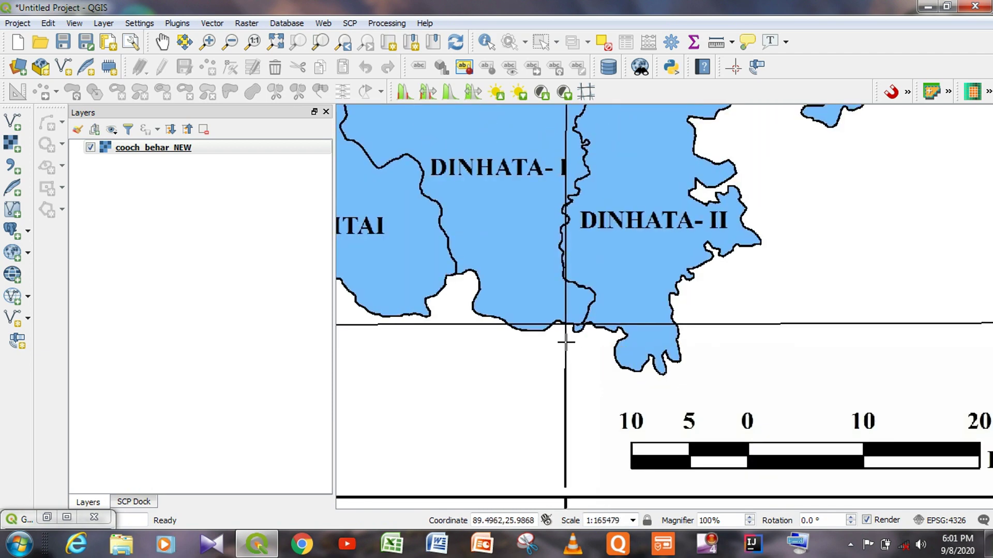
scroll(565, 341, "up", 1)
scroll(560, 317, "up", 1)
left_click(572, 299)
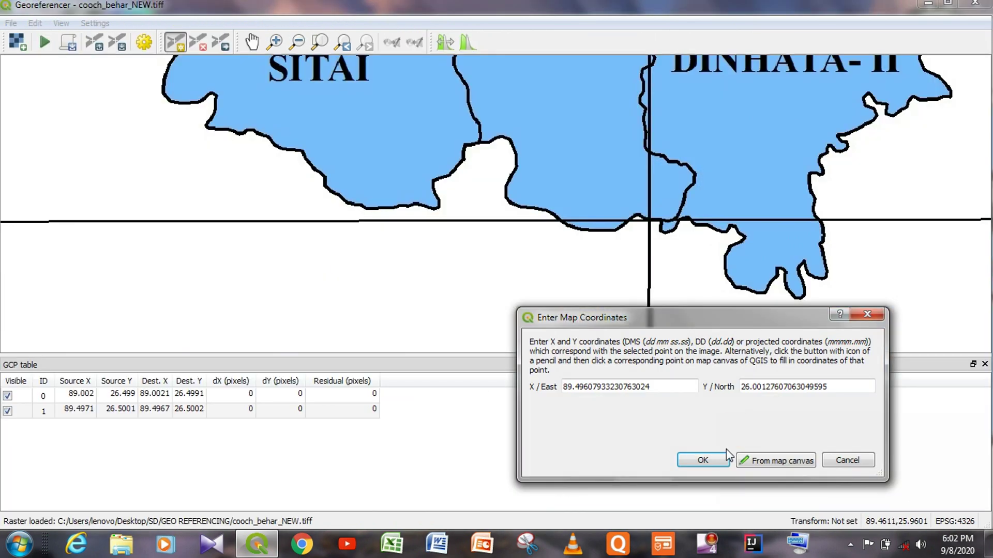
left_click(721, 462)
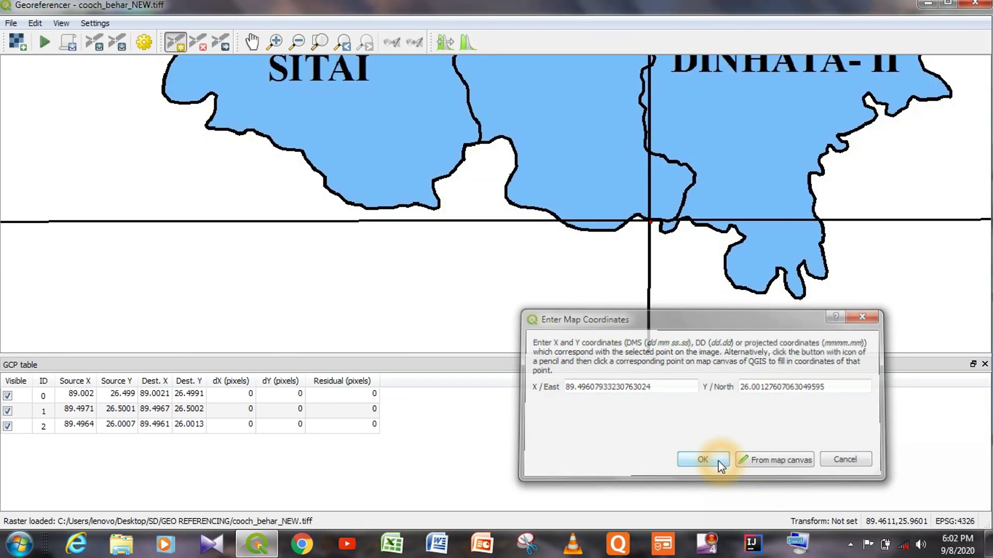
scroll(427, 248, "down", 6)
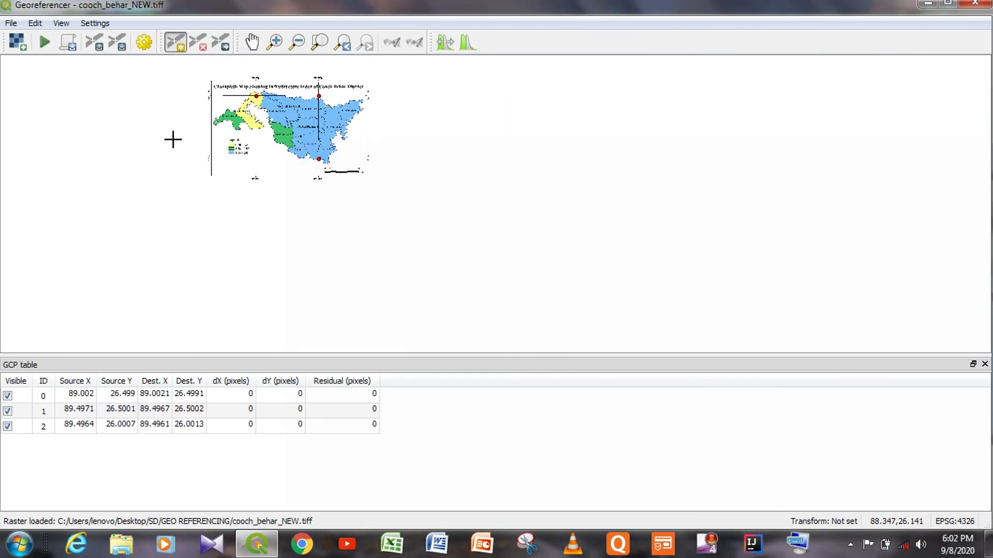
- Mark the 89°0'E / 26°0'N graticule crossing beside the legend on the scan
scroll(178, 122, "down", 1)
scroll(187, 138, "up", 3)
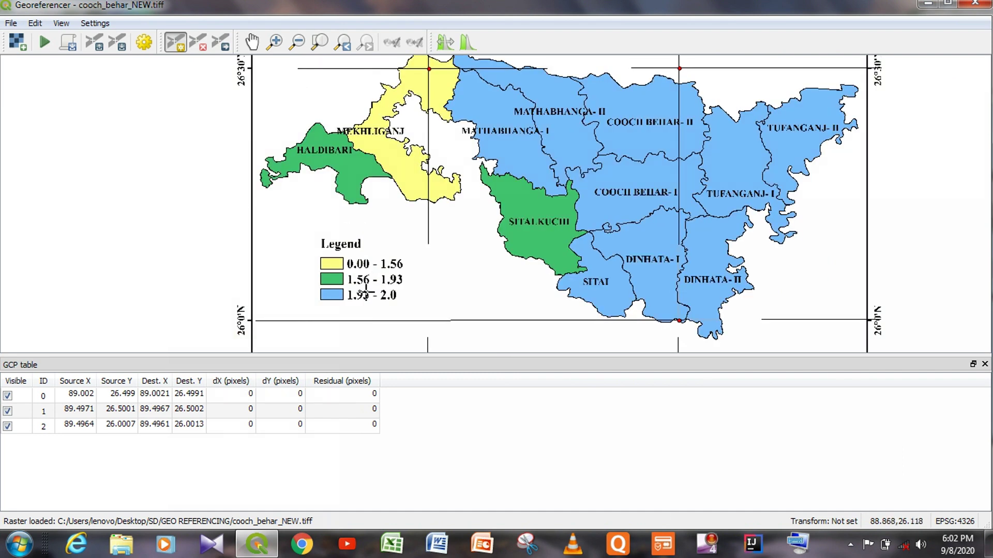
scroll(428, 329, "up", 1)
scroll(428, 329, "up", 1)
scroll(430, 326, "down", 1)
scroll(431, 325, "up", 1)
scroll(432, 326, "down", 1)
scroll(432, 325, "up", 1)
left_click(431, 323)
left_click(432, 306)
left_click(430, 303)
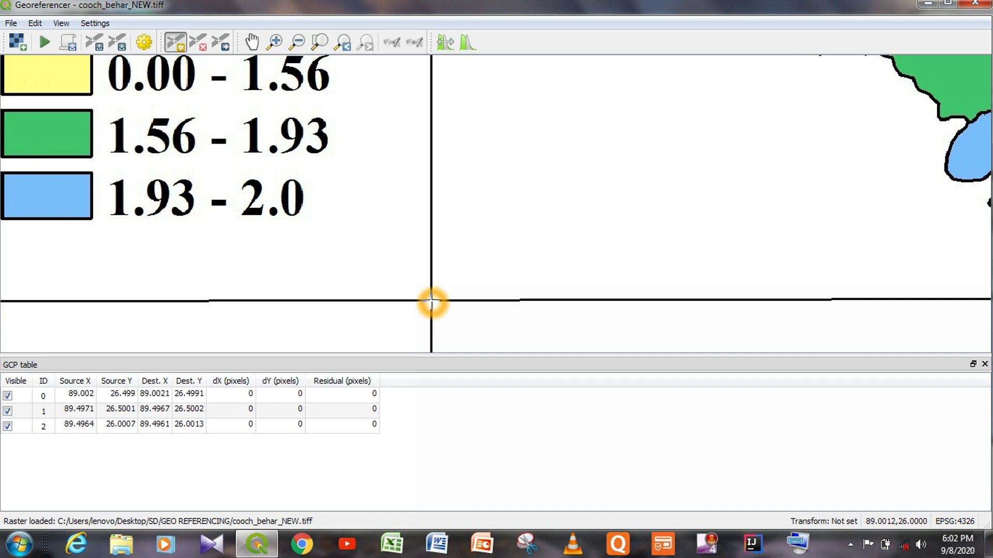
left_click(432, 303)
- Match it on the main map canvas to 89.0015, 26 and confirm
left_click(773, 464)
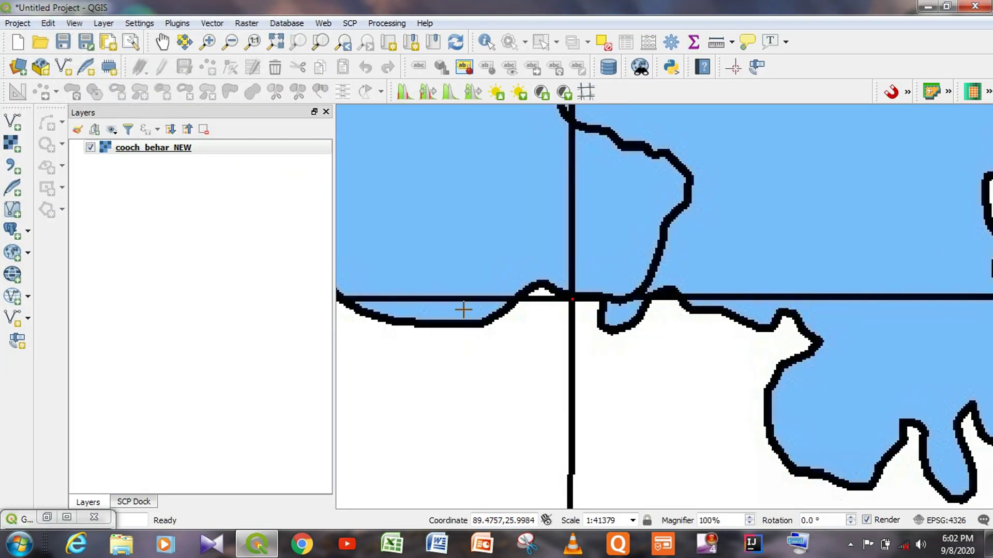
scroll(472, 306, "down", 7)
scroll(471, 306, "down", 4)
scroll(409, 302, "up", 4)
scroll(421, 306, "up", 4)
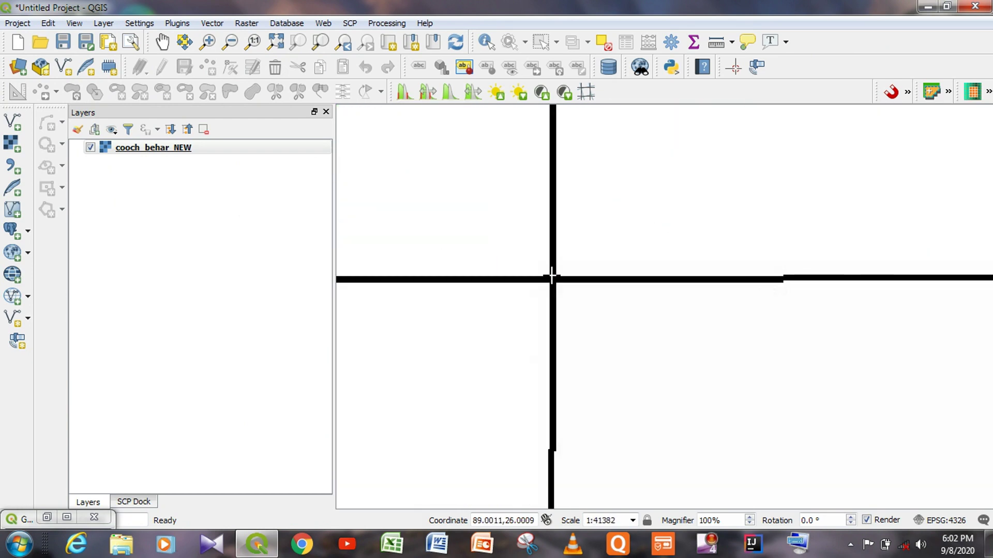
left_click(553, 280)
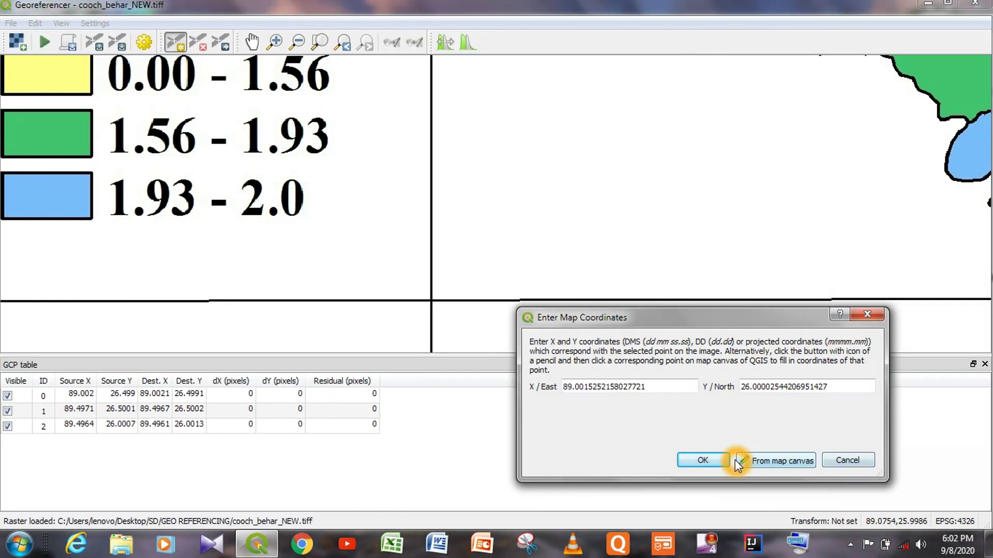
left_click(716, 461)
scroll(336, 93, "down", 5)
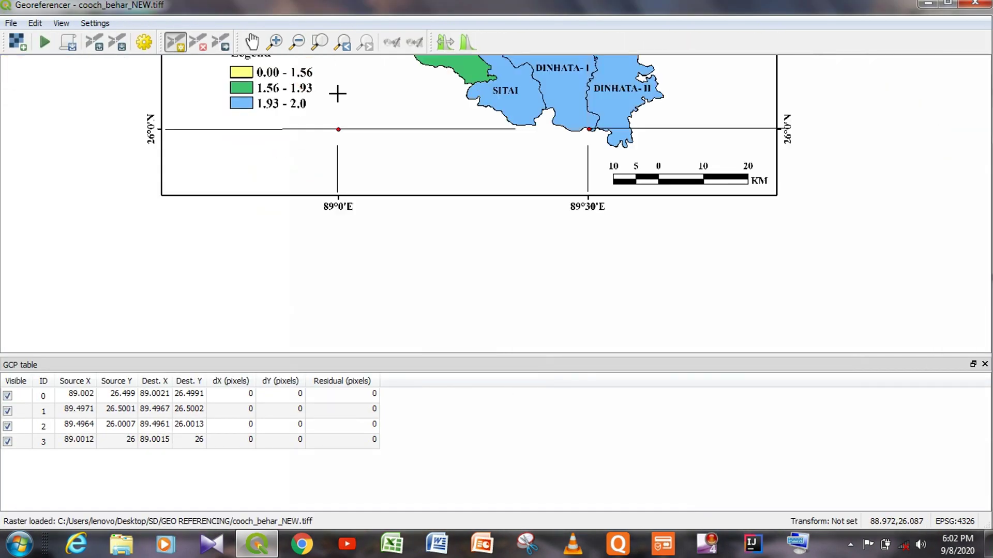
- Start georeferencing with the four control points, triggering the transformation-type notice
scroll(418, 127, "down", 1)
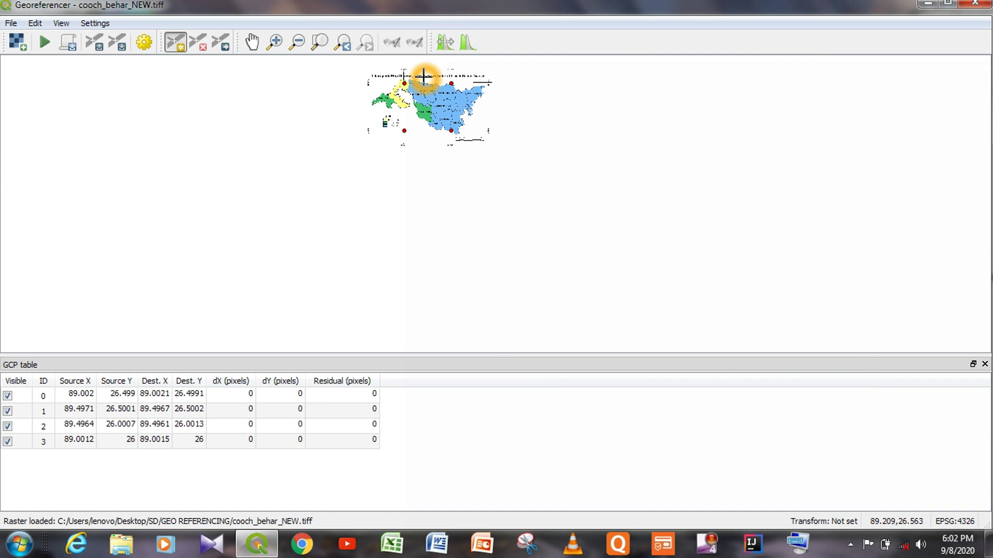
scroll(427, 76, "up", 1)
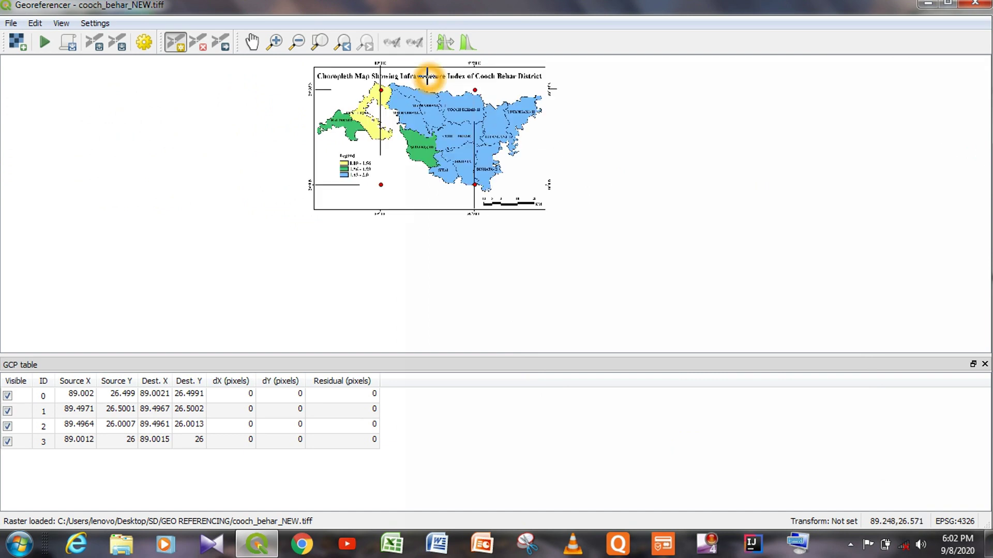
scroll(427, 78, "up", 1)
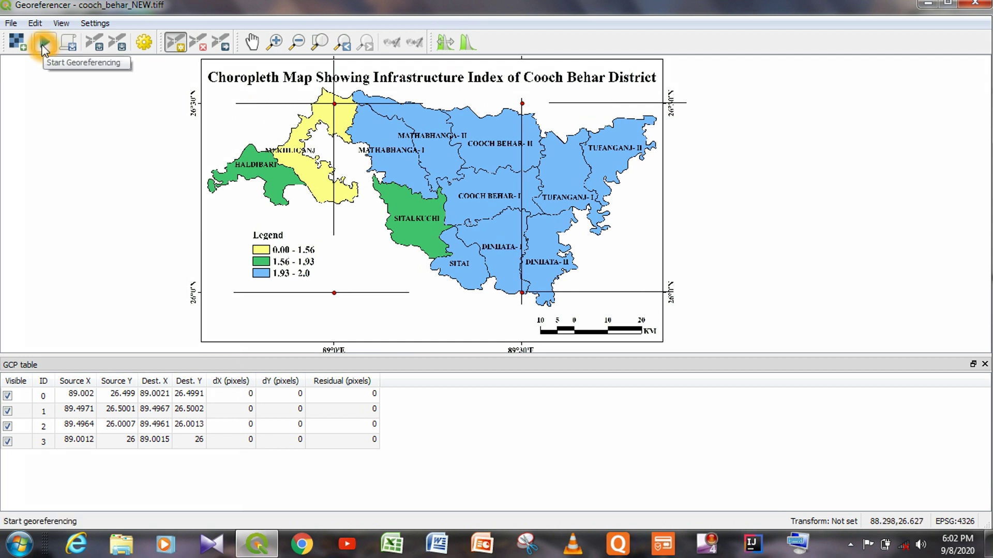
left_click(43, 42)
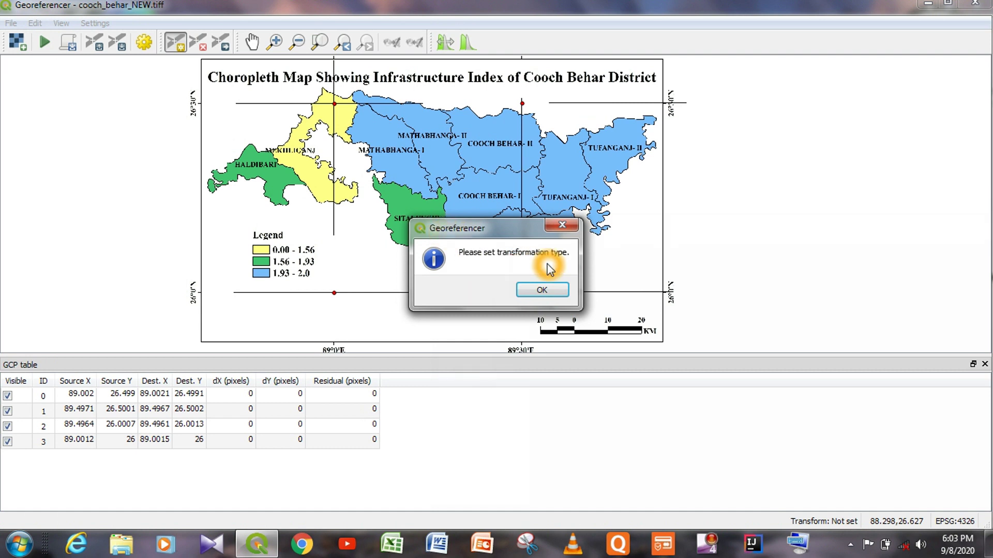
- Set a Thin Plate Spline transform with Linear resampling and EPSG:4326 - WGS 84 target SRS
left_click(542, 291)
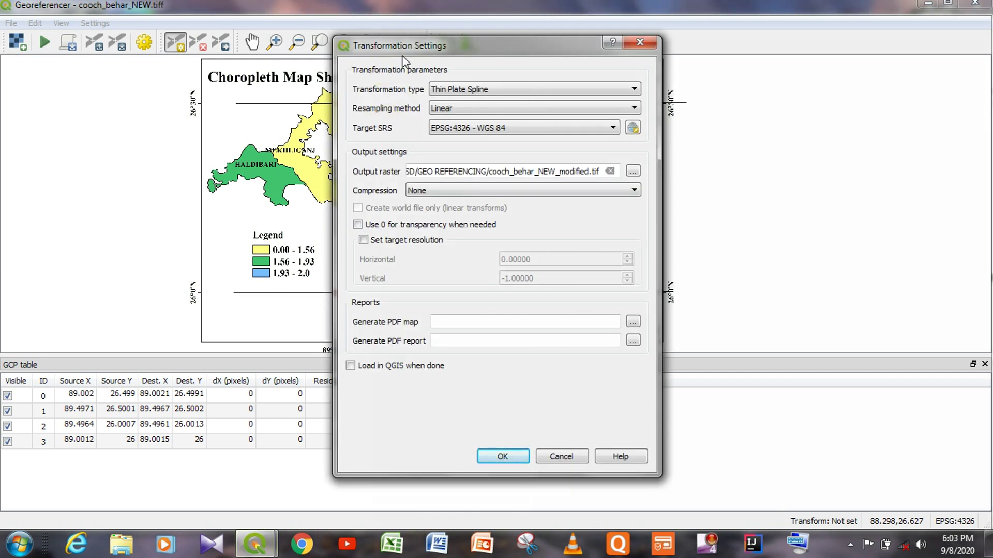
left_click(385, 109)
left_click(388, 99)
left_click(485, 132)
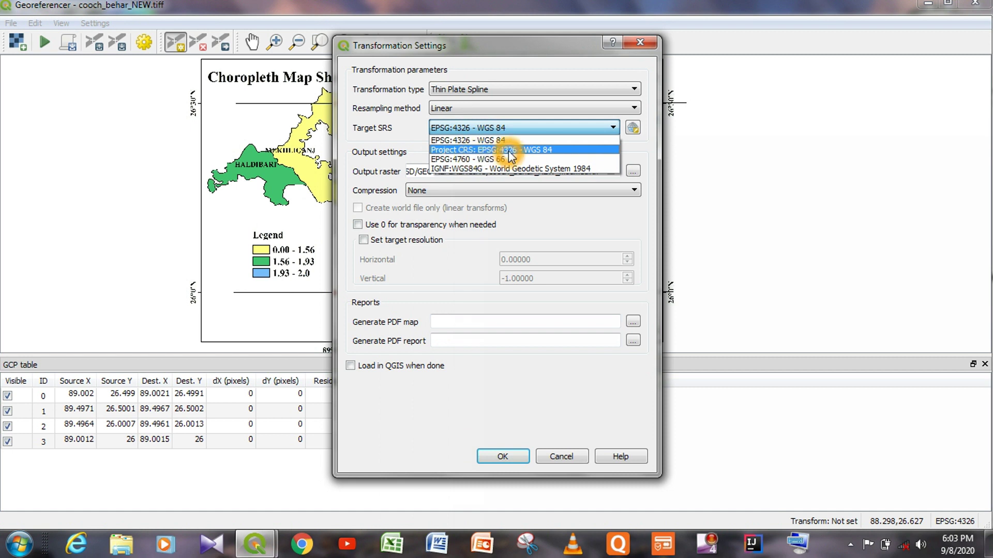
left_click(545, 150)
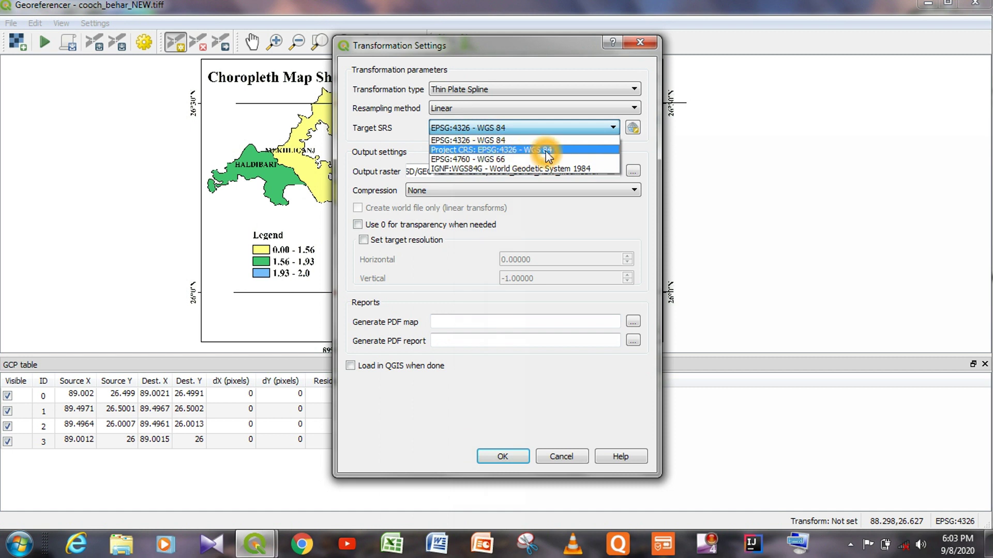
left_click(418, 135)
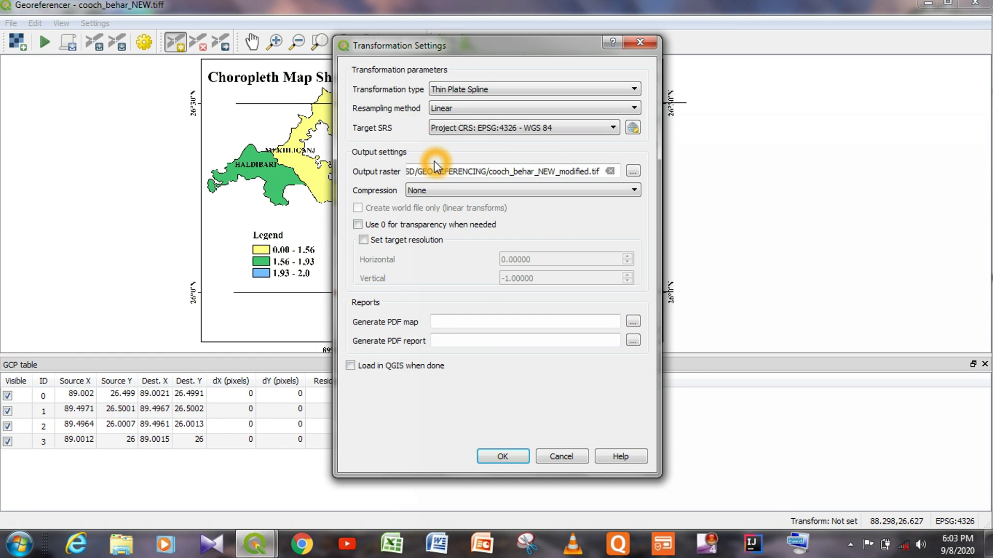
left_click(517, 457)
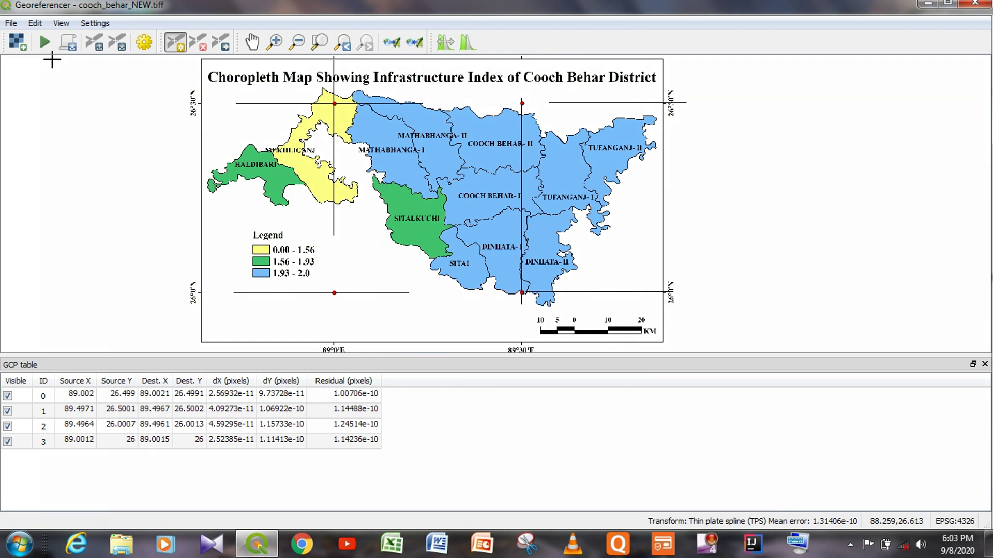
- Start georeferencing with the four control points and the thin plate spline transform
left_click(46, 49)
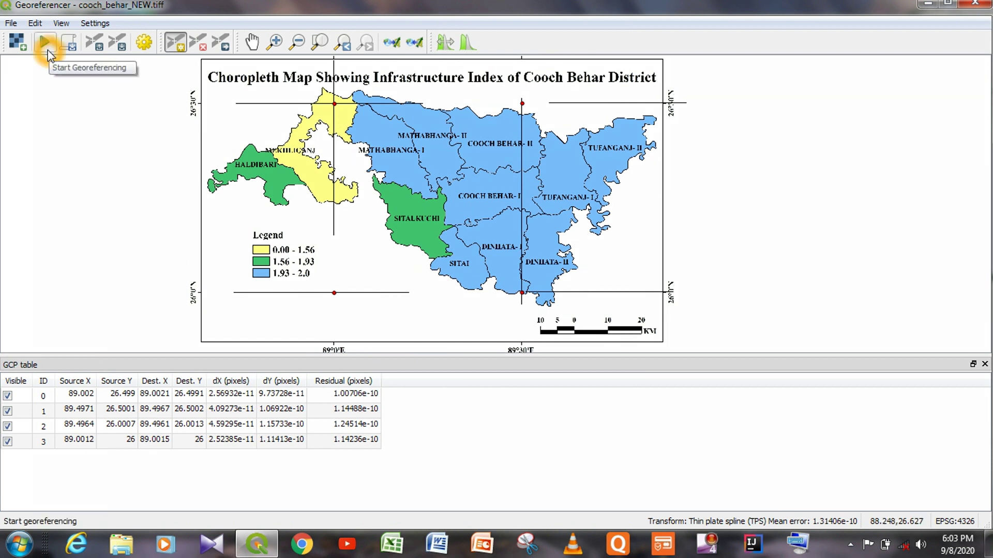
left_click(46, 48)
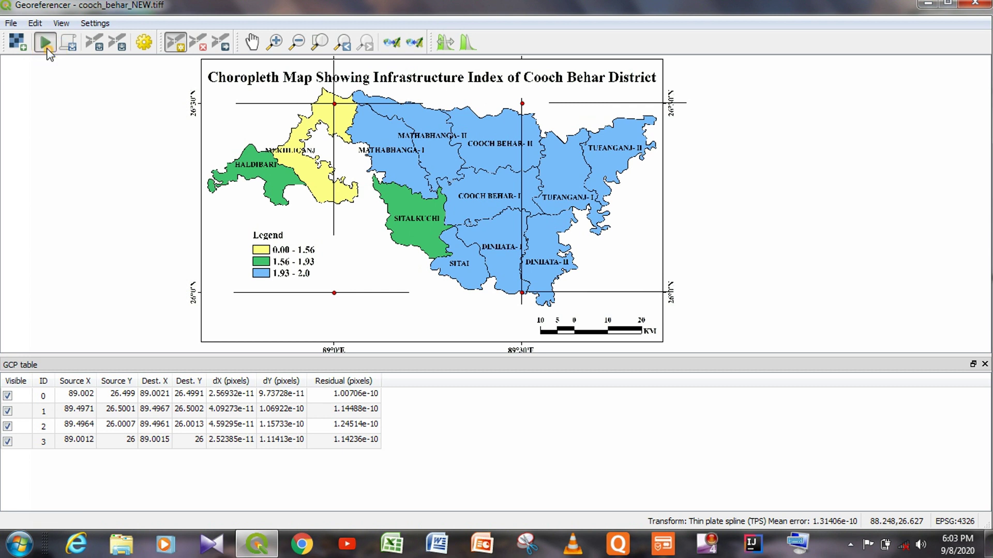